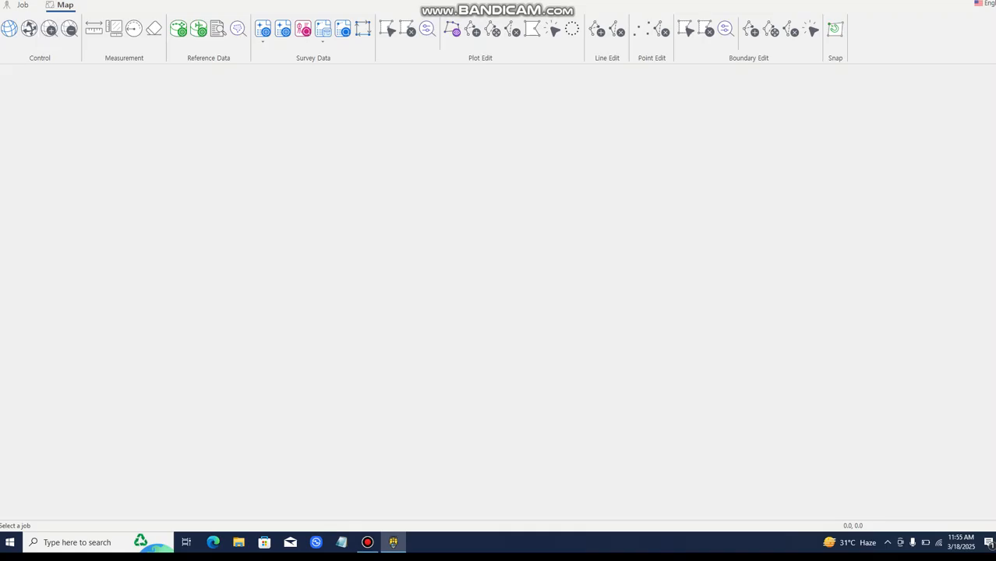
# Start importing survey data into the job list and choose the file abc 18.03.25.fsd from the Desktop
pyautogui.click(21, 4)
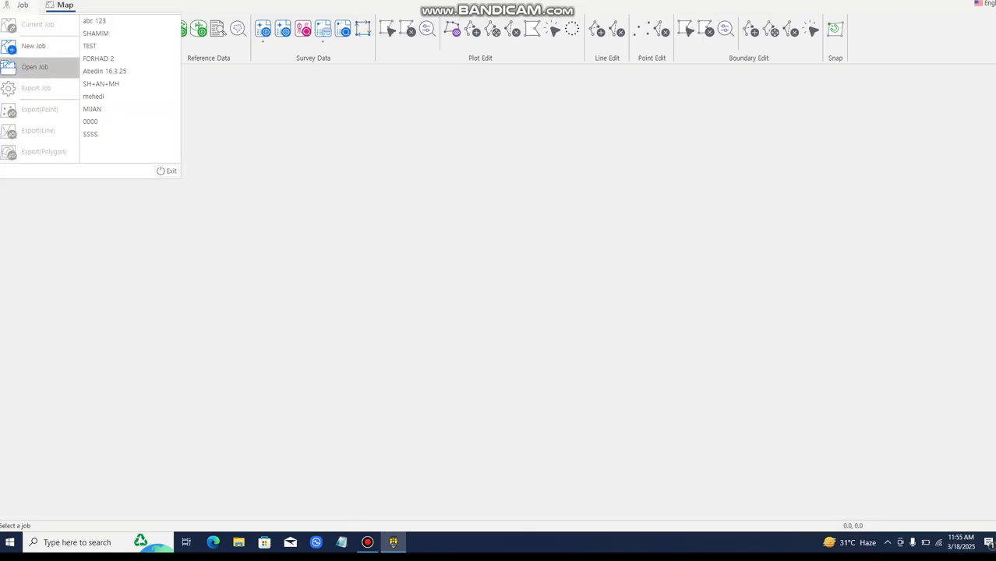
pyautogui.click(35, 67)
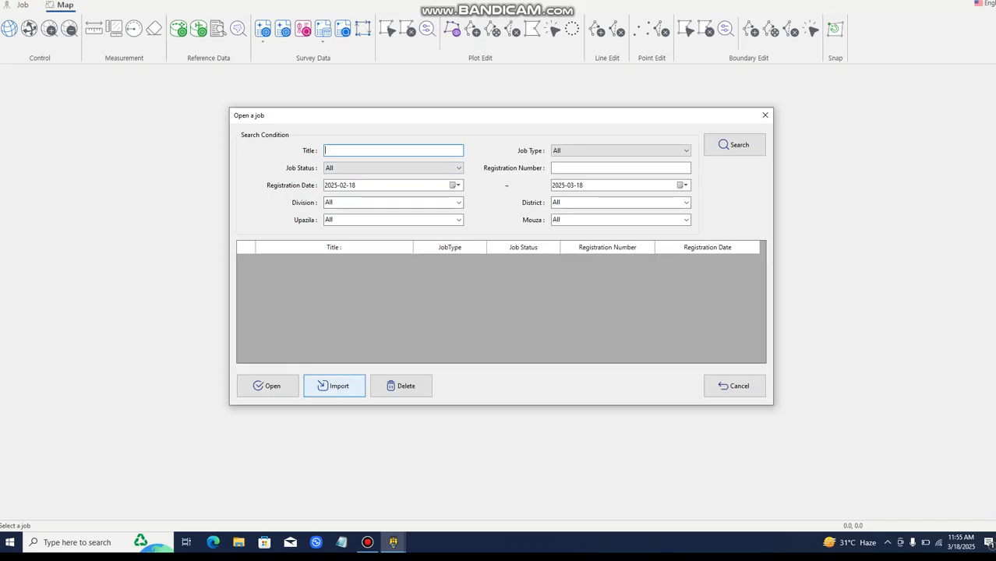
pyautogui.click(334, 385)
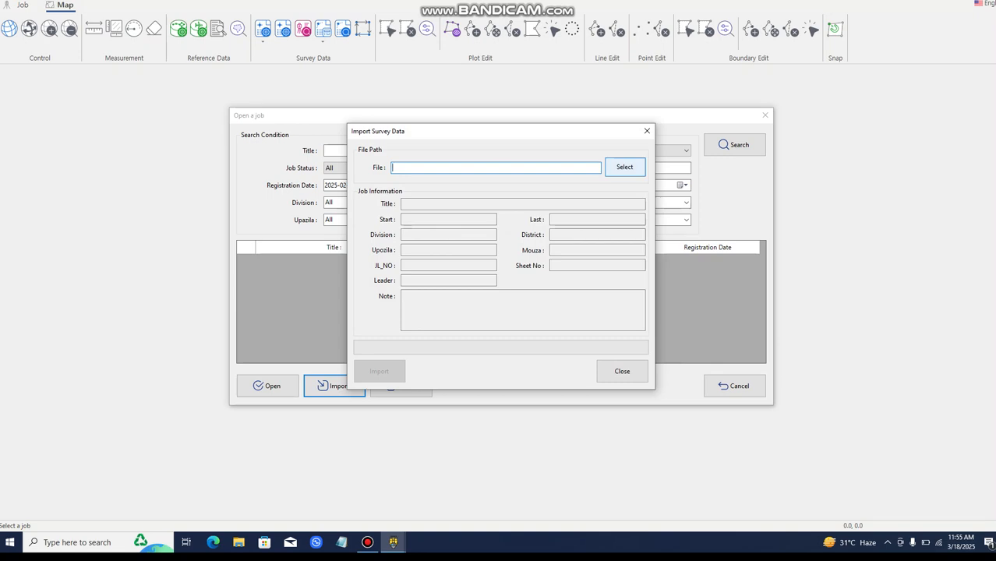
pyautogui.click(624, 167)
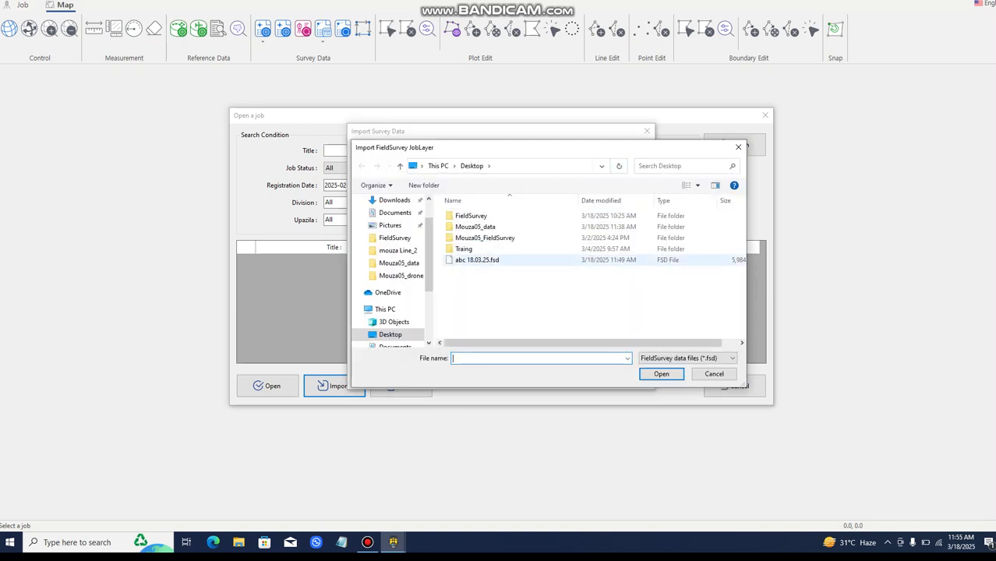
pyautogui.click(476, 260)
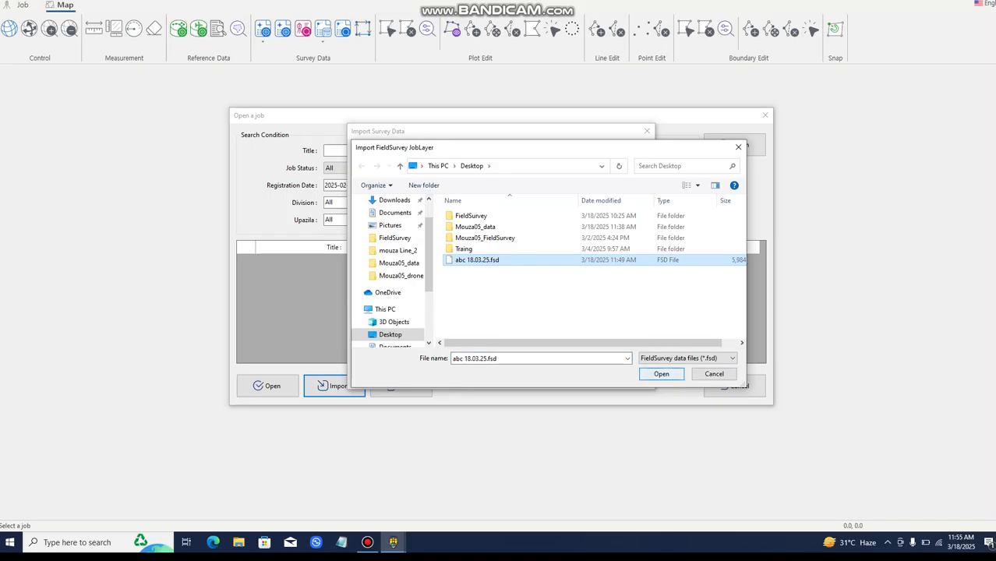
pyautogui.press('Return')
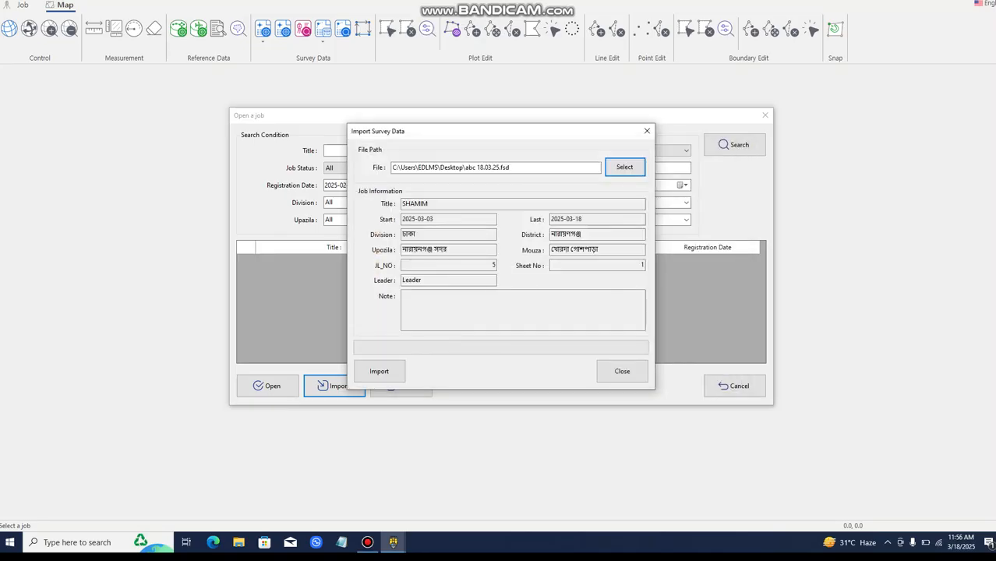
# Try to import the survey data under the job title stored in the file
pyautogui.doubleClick(433, 204)
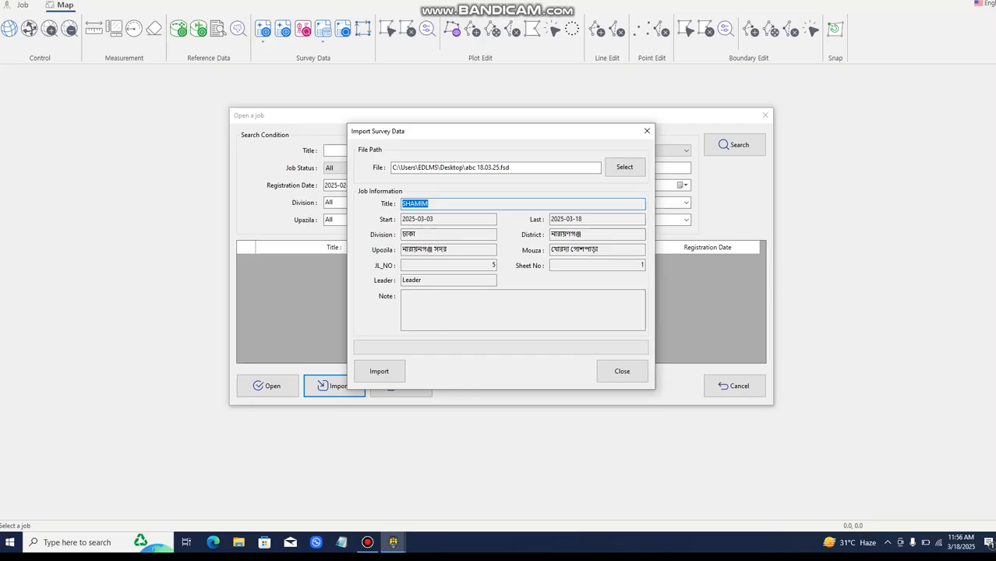
pyautogui.click(448, 204)
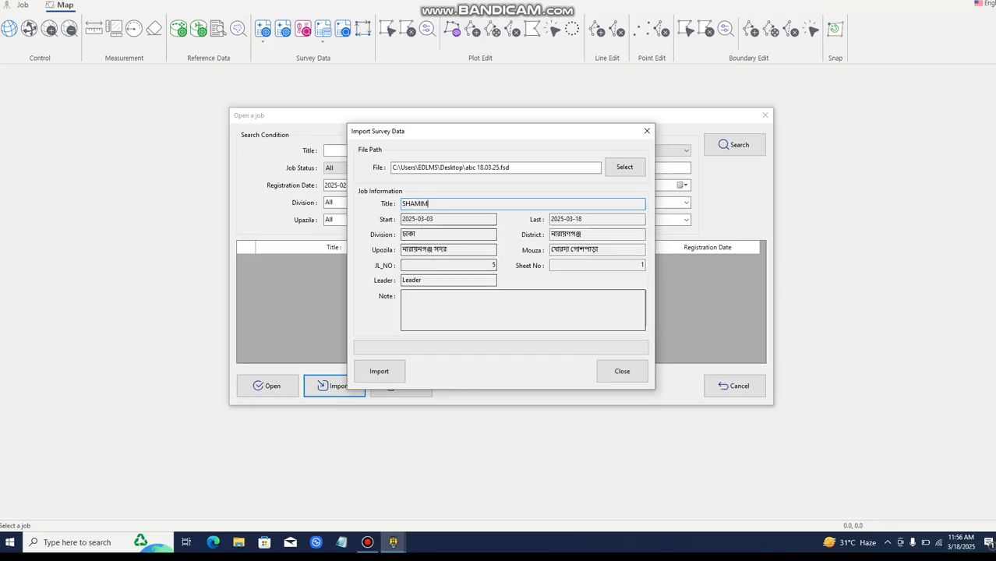
pyautogui.click(378, 371)
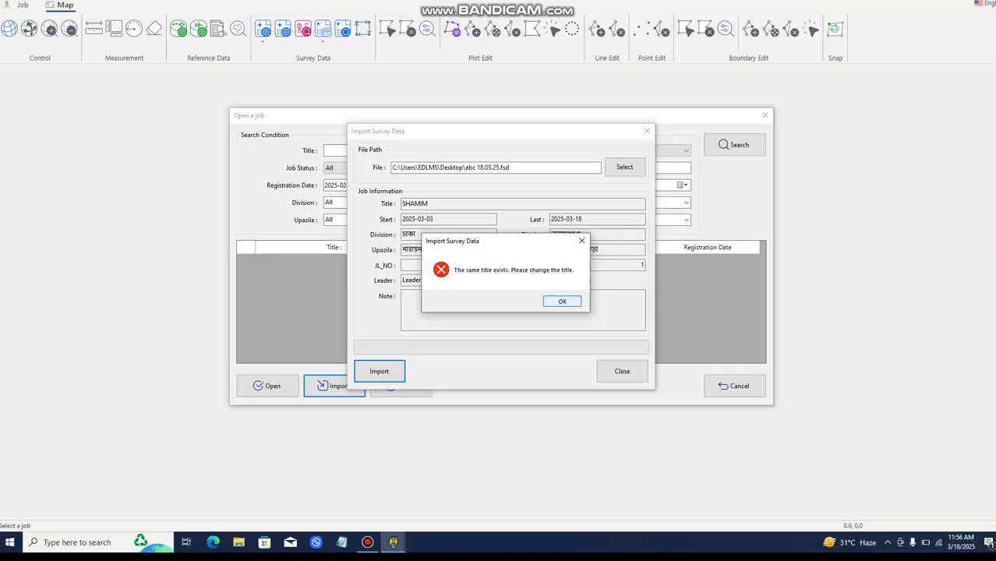
pyautogui.click(562, 301)
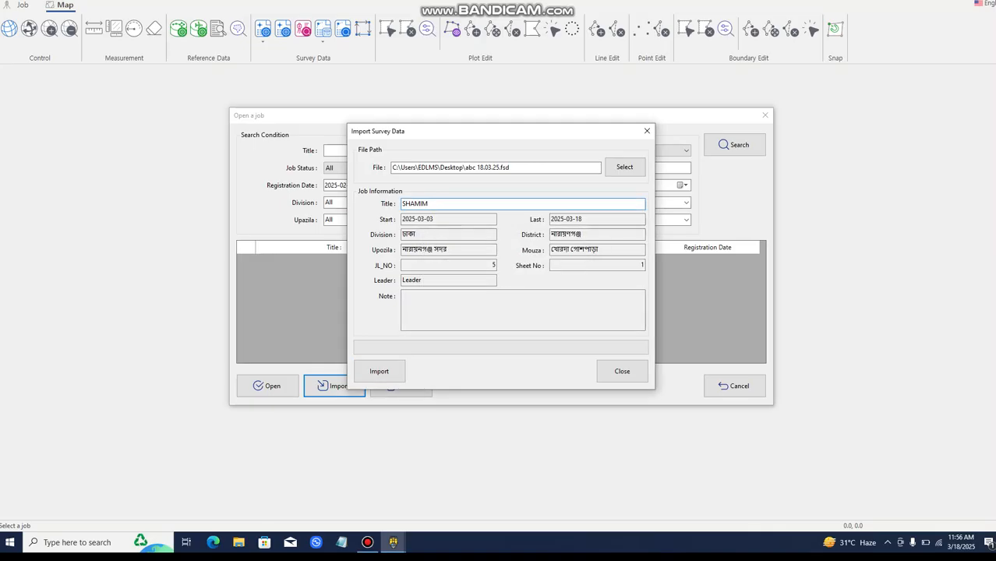
# Retitle the job ABC22, import its survey data and close the import dialog
pyautogui.press('BackSpace')
pyautogui.press('BackSpace')
pyautogui.press('BackSpace')
pyautogui.press('BackSpace')
pyautogui.press('BackSpace')
pyautogui.press('BackSpace')
pyautogui.write('aBC')
pyautogui.press('BackSpace')
pyautogui.press('BackSpace')
pyautogui.press('BackSpace')
pyautogui.write('ABC22')
pyautogui.click(380, 372)
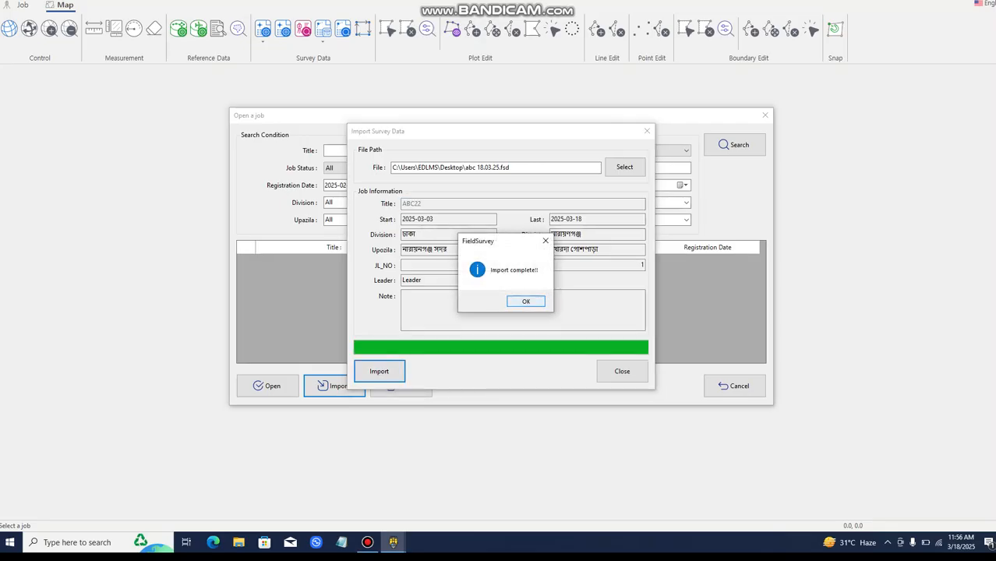
pyautogui.press('Return')
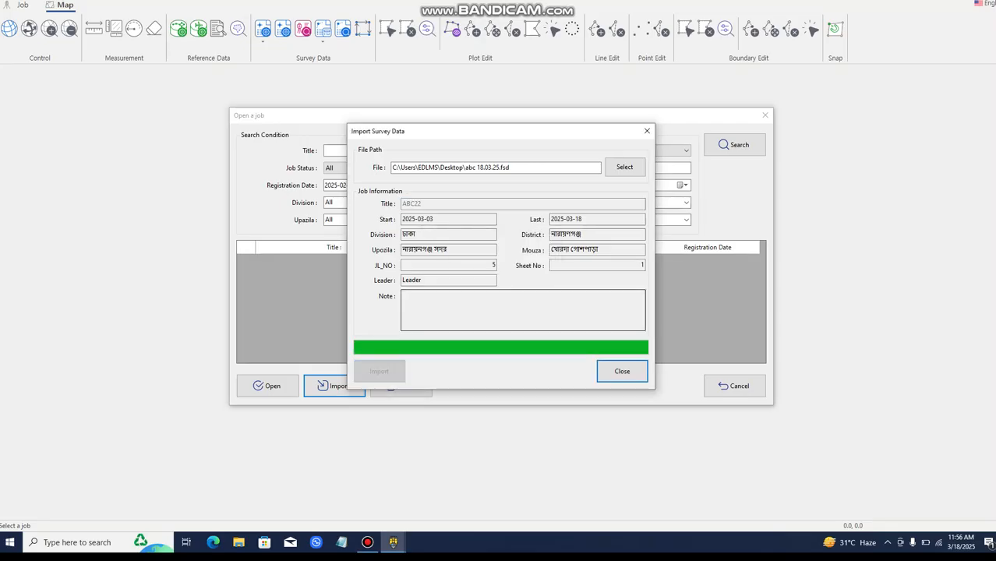
pyautogui.click(622, 371)
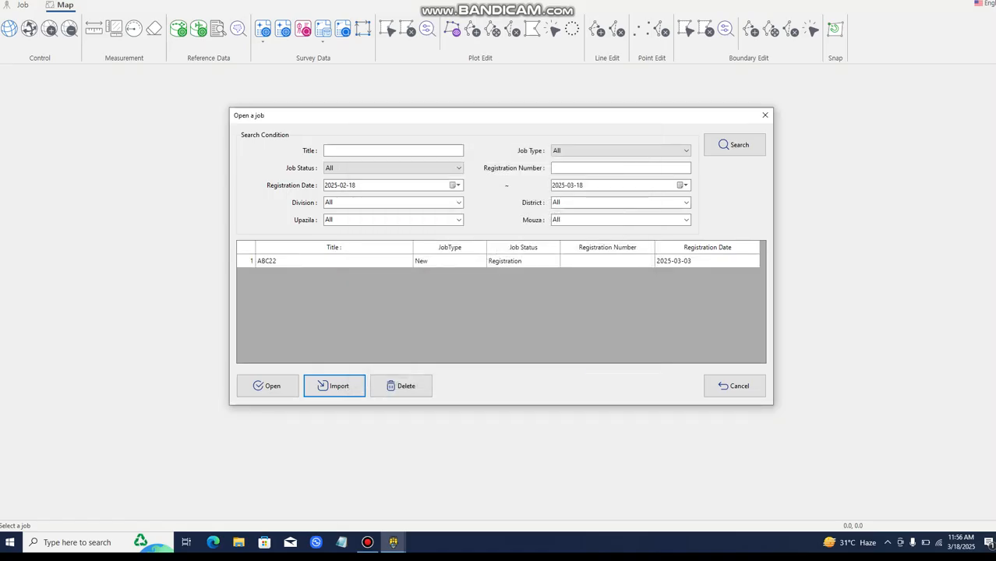
# Open the imported ABC22 job and expand the Survey group in its map theme layers
pyautogui.click(334, 261)
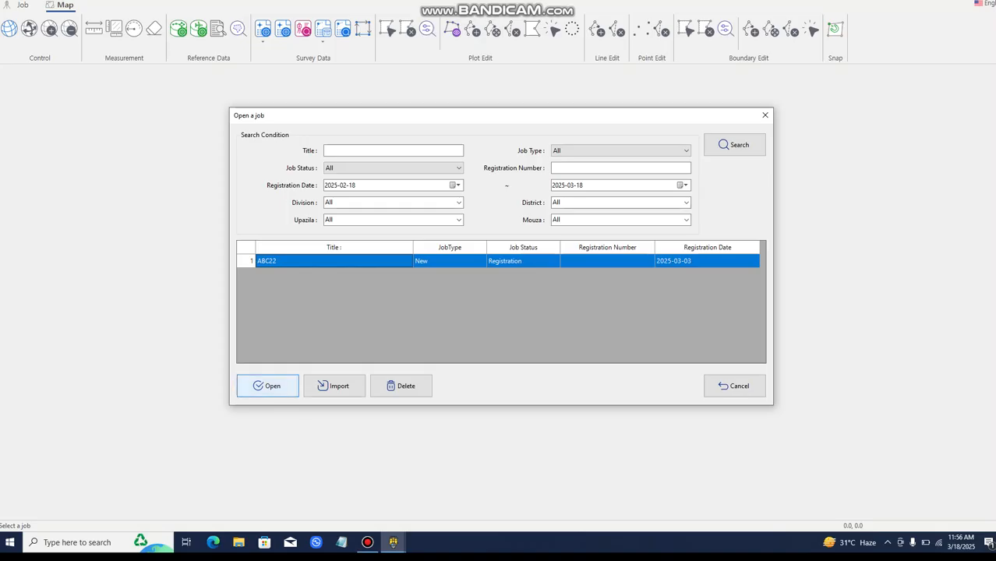
pyautogui.click(267, 385)
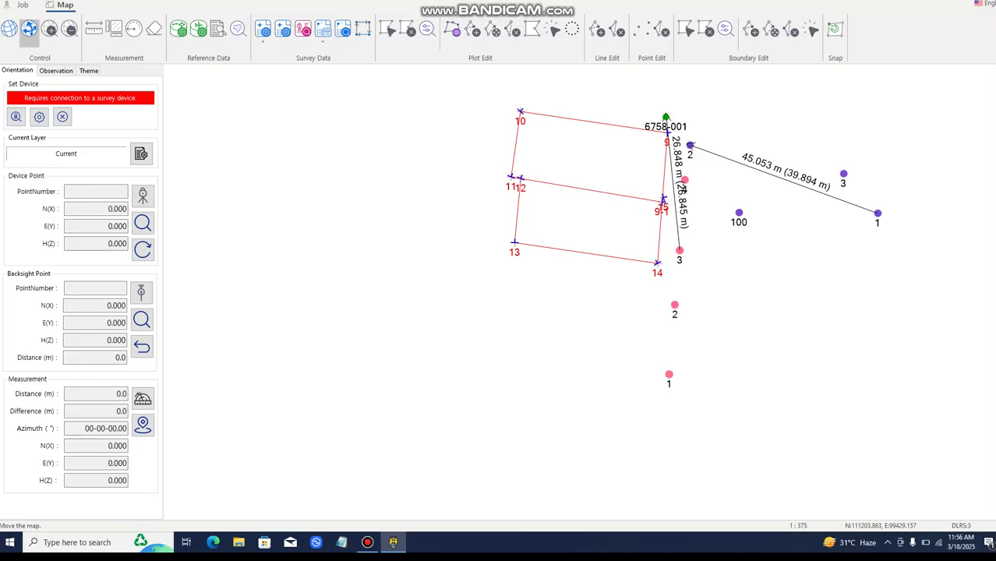
pyautogui.click(88, 70)
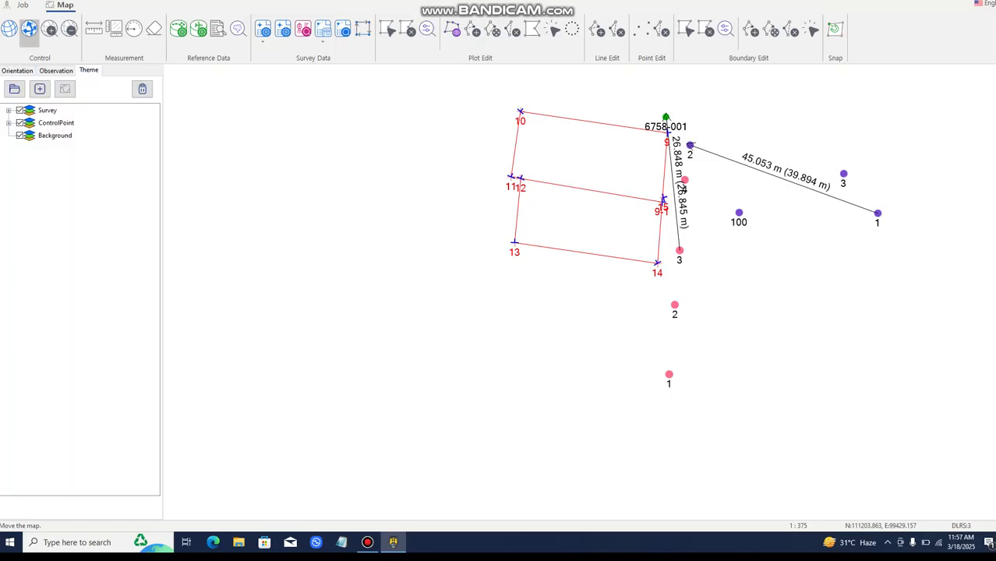
pyautogui.click(9, 111)
pyautogui.click(20, 111)
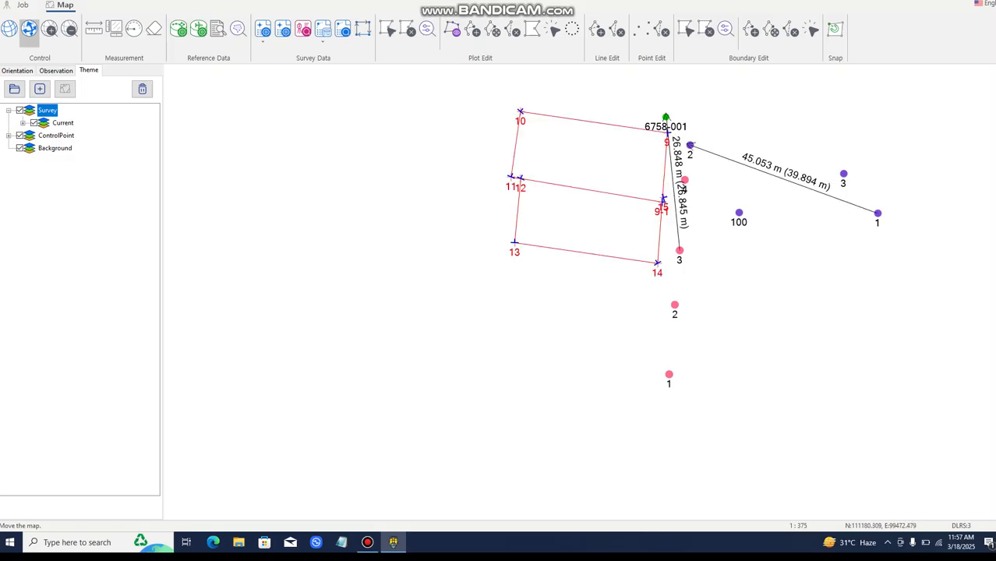
# Examine the control points around the surveyed plots and check which coverage and vector layers are available to add
pyautogui.scroll(-1, 585, 293)
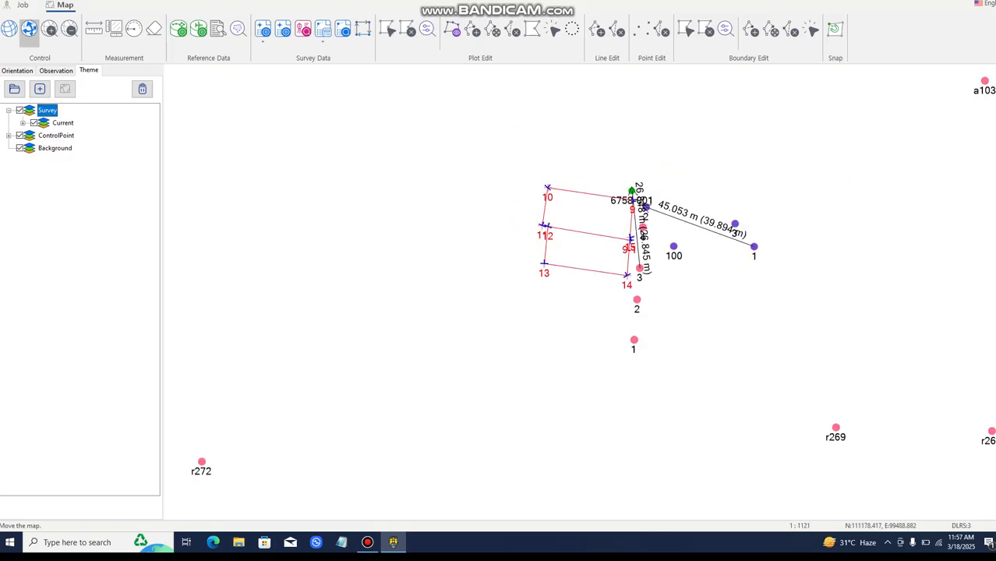
pyautogui.scroll(-1, 585, 293)
pyautogui.scroll(-1, 585, 296)
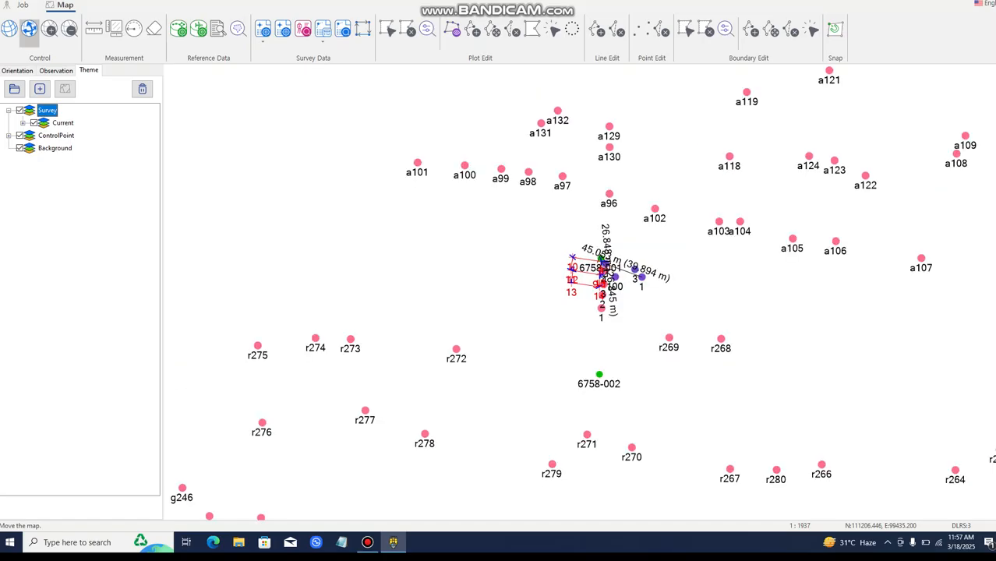
pyautogui.scroll(-1, 584, 302)
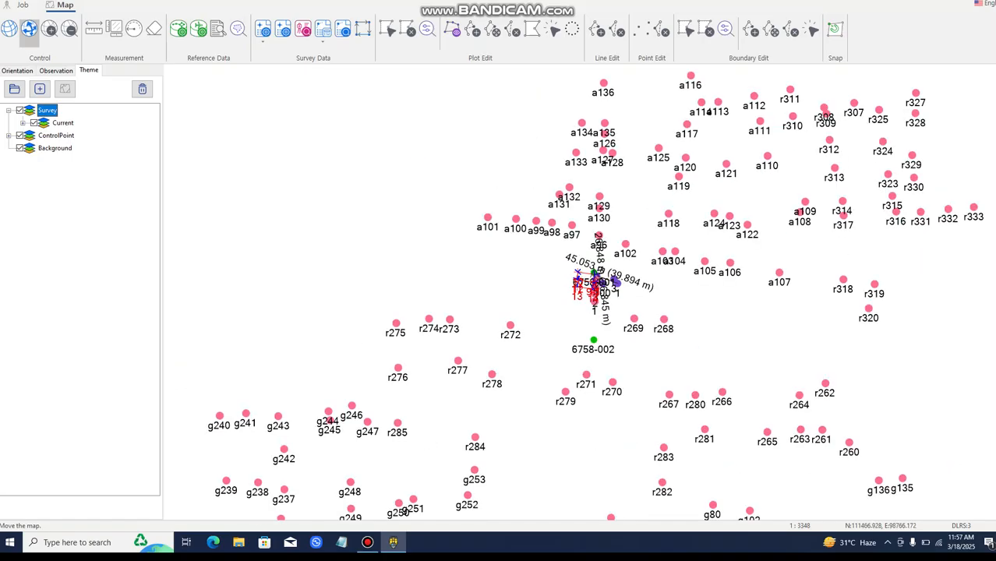
pyautogui.click(64, 88)
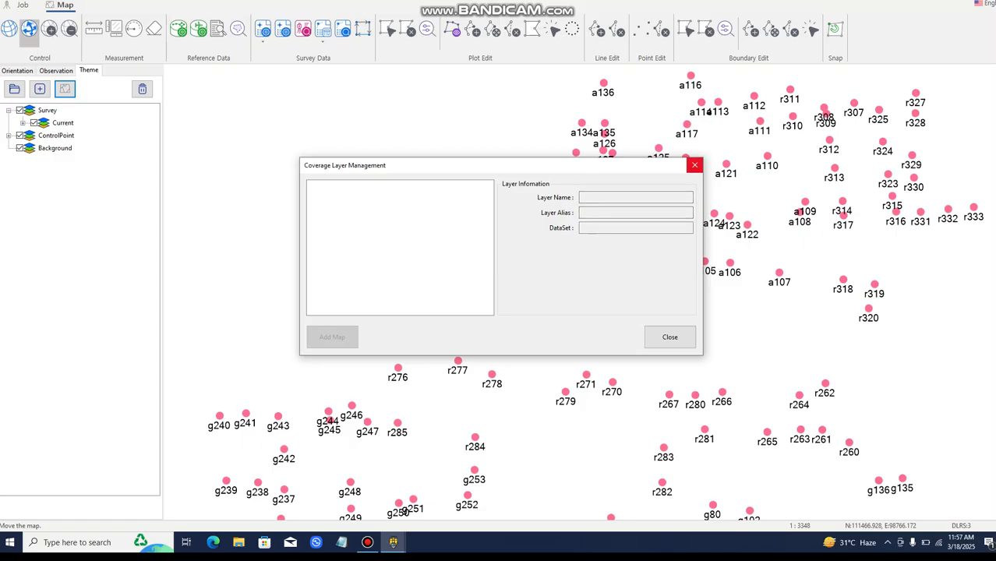
pyautogui.click(695, 165)
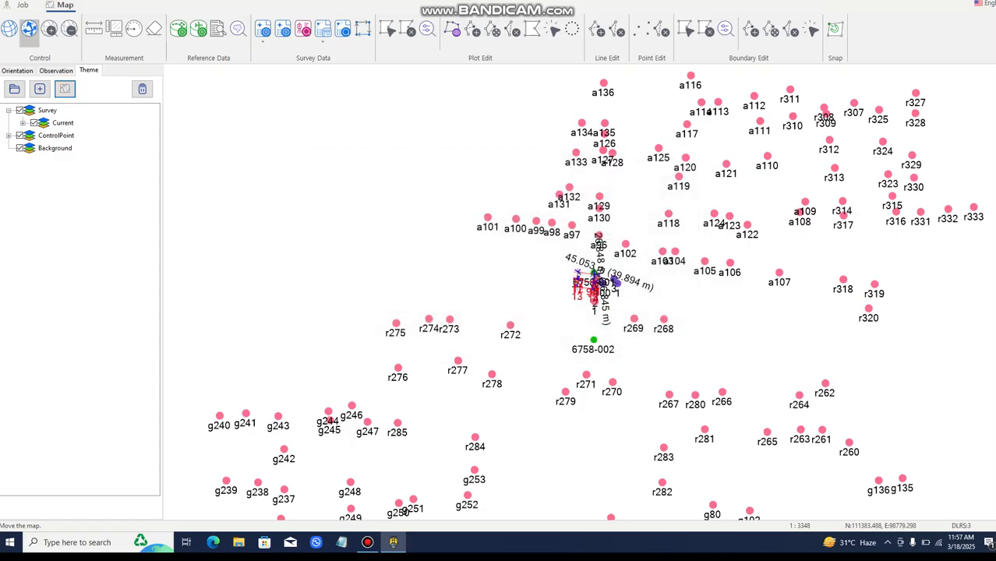
pyautogui.click(40, 88)
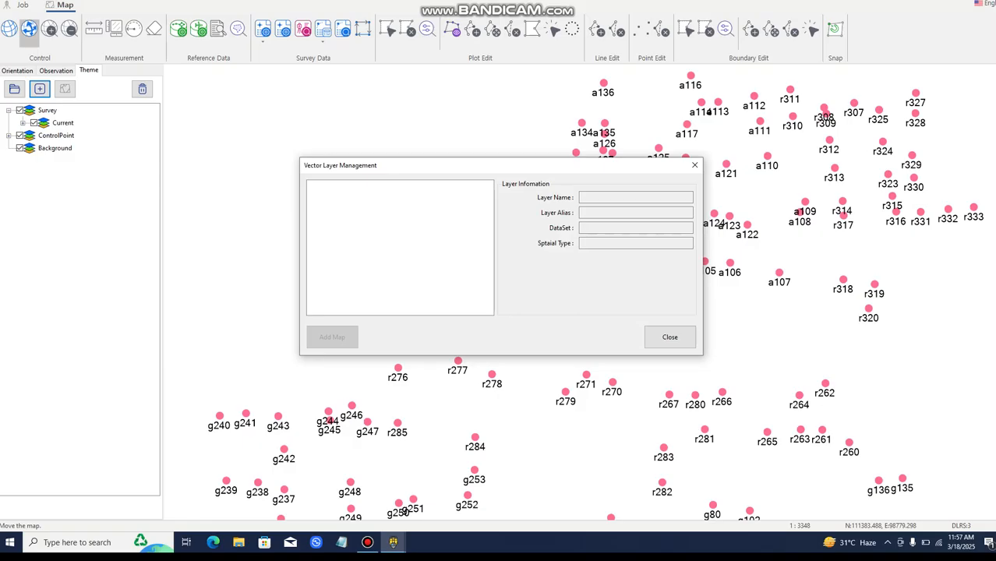
pyautogui.click(694, 166)
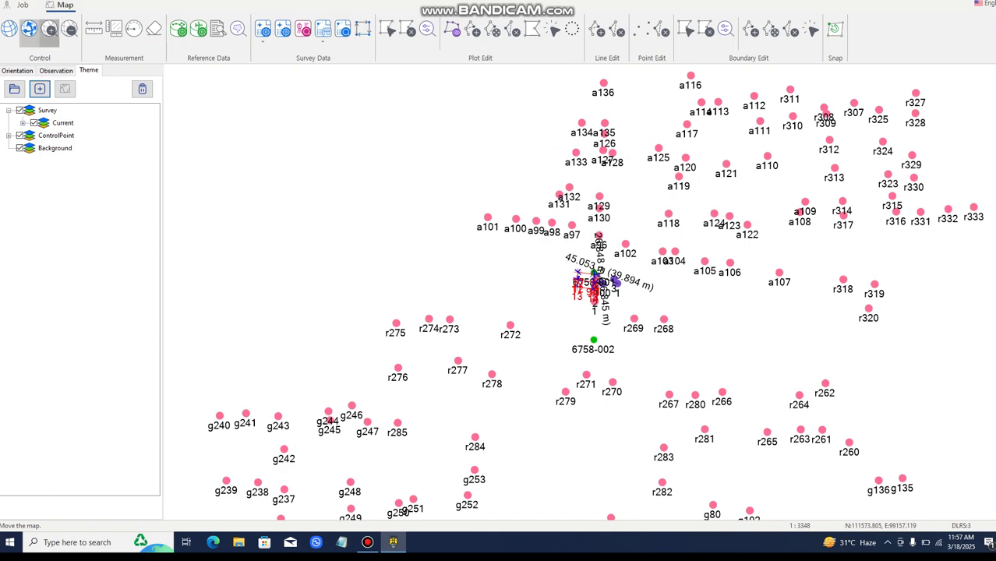
pyautogui.moveTo(561, 296); pyautogui.dragTo(506, 264)
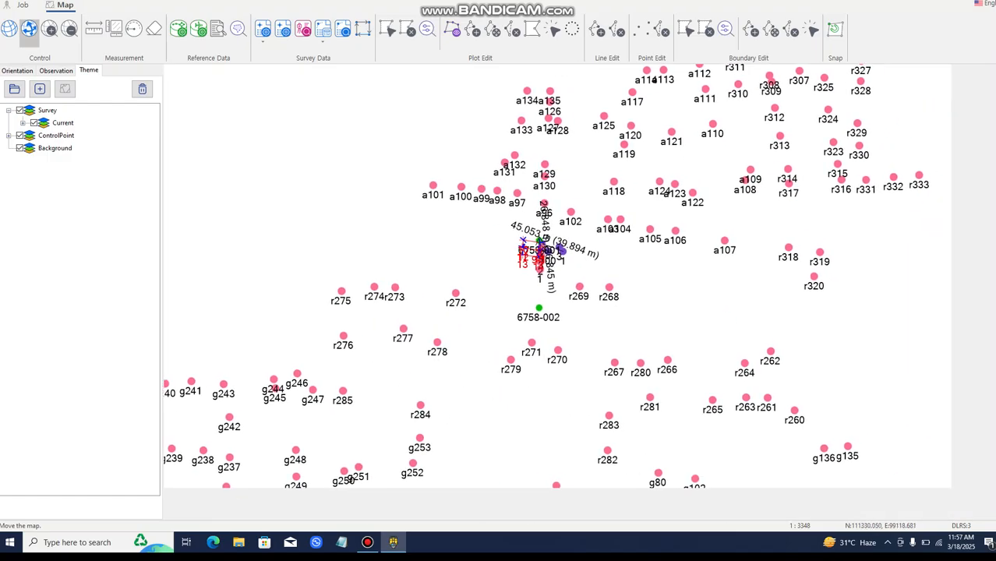
pyautogui.click(49, 29)
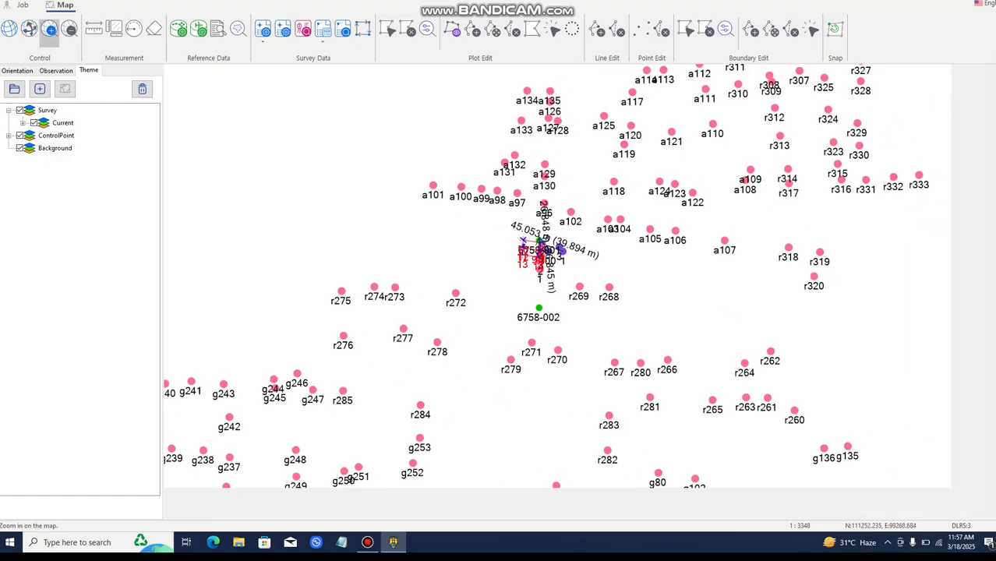
pyautogui.moveTo(501, 232); pyautogui.dragTo(581, 291)
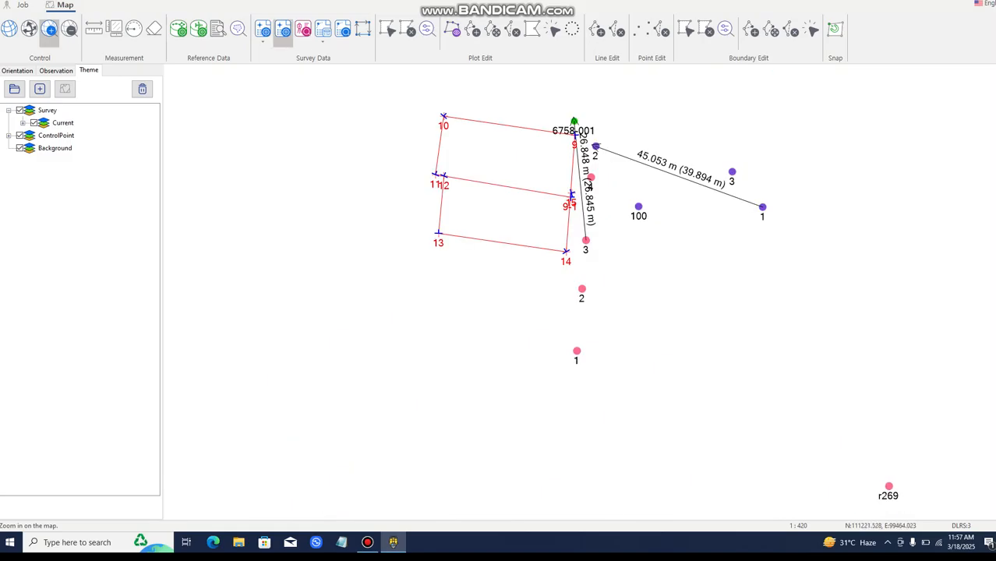
# Start a coverage import and select the GeoTIFF image Mouza05-02 from the Mouza05_data\Mouza05_drone folder
pyautogui.click(199, 29)
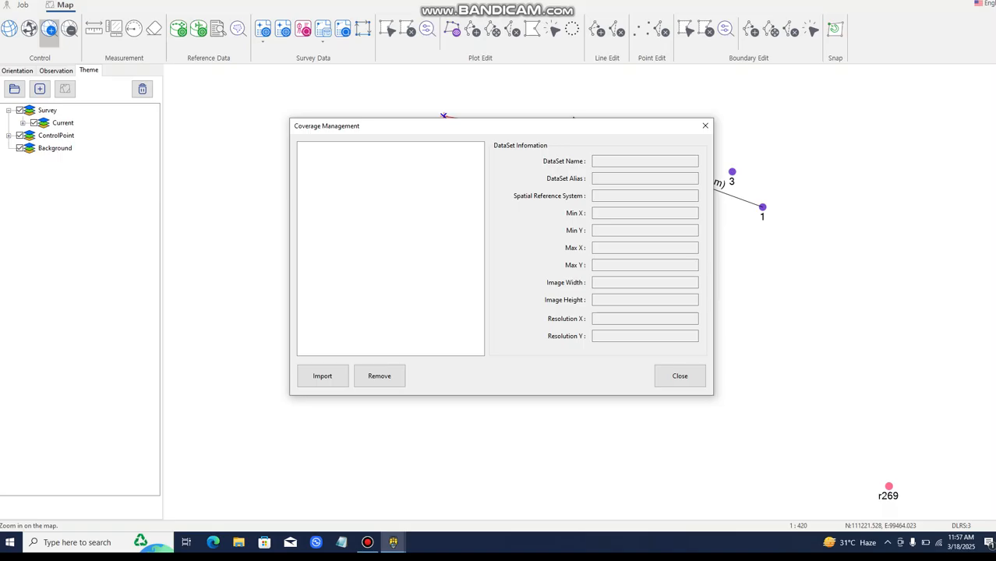
pyautogui.click(322, 375)
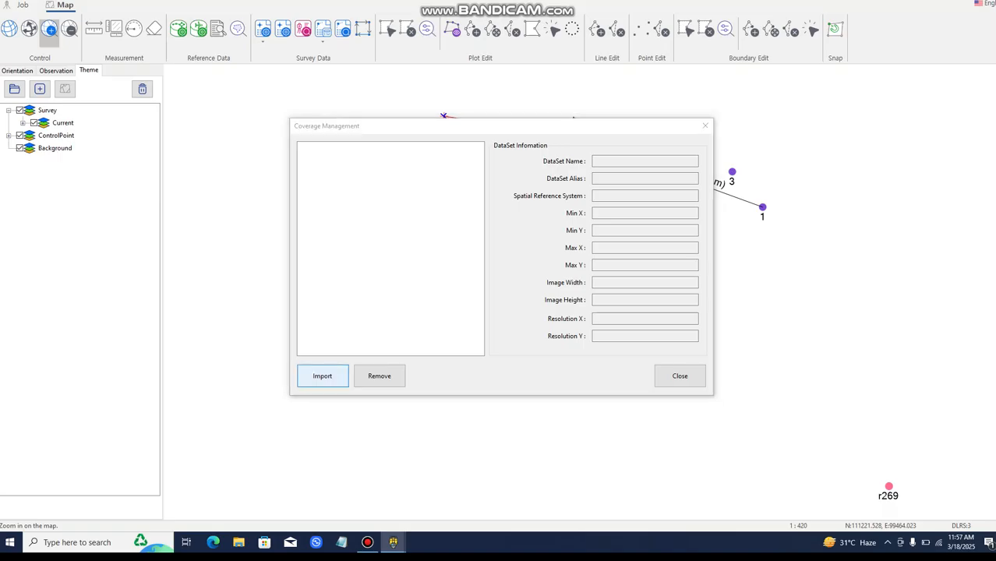
pyautogui.click(683, 148)
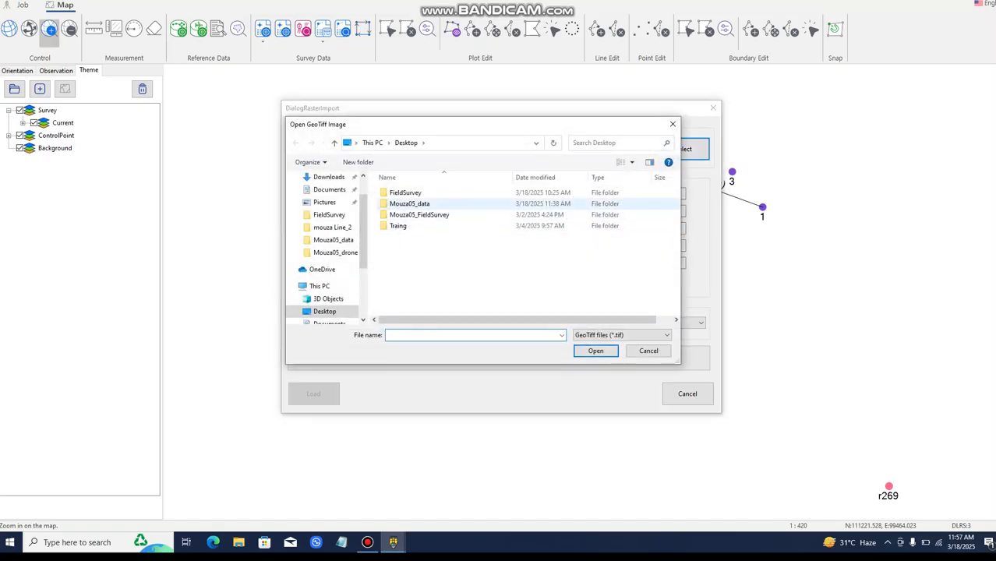
pyautogui.doubleClick(409, 204)
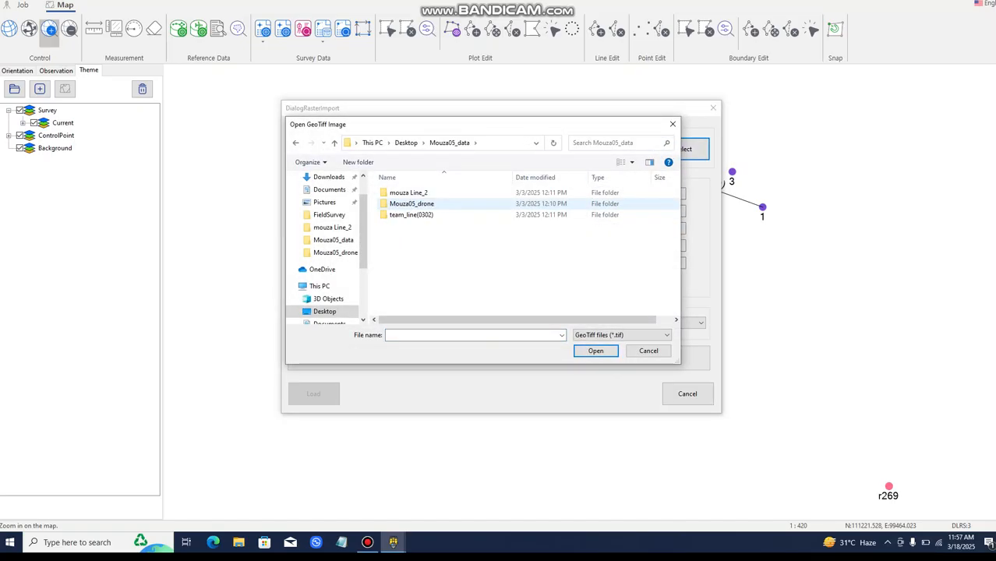
pyautogui.doubleClick(412, 203)
pyautogui.click(464, 203)
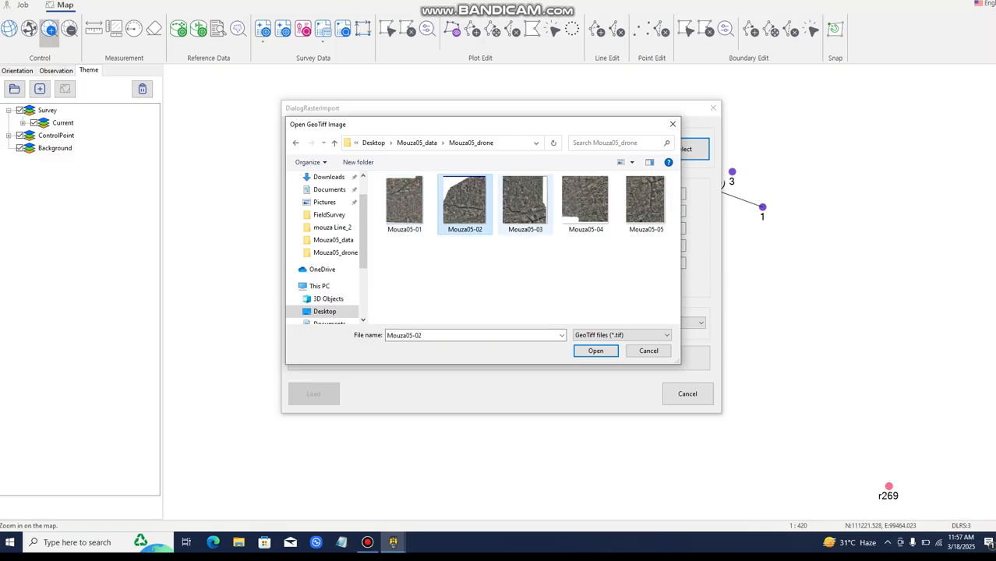
pyautogui.click(596, 351)
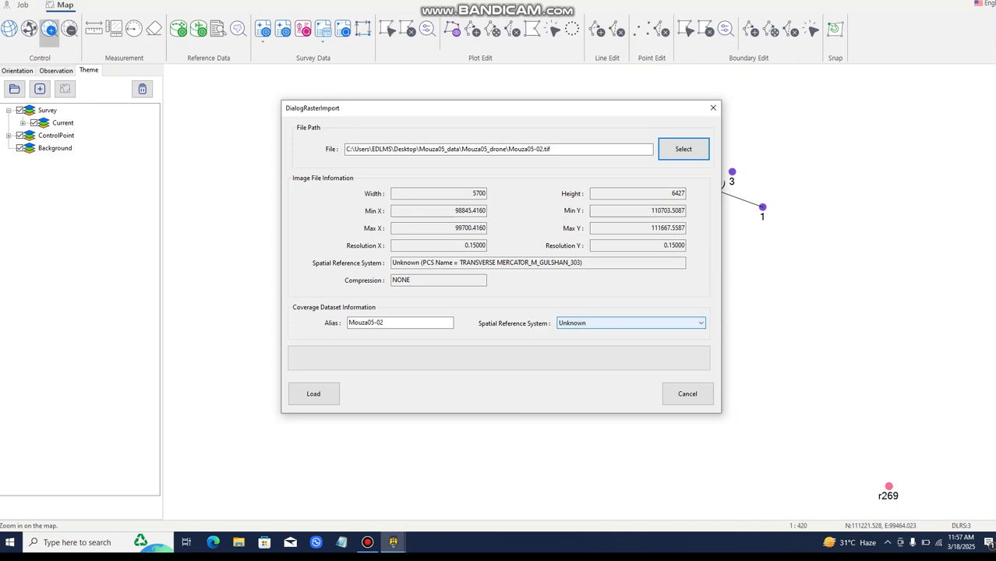
# Assign the DLRS:3 (Dhaka(Mymensing)_Origin) spatial reference system to the Mouza05-02 coverage, load the image and close its import dialog
pyautogui.click(631, 322)
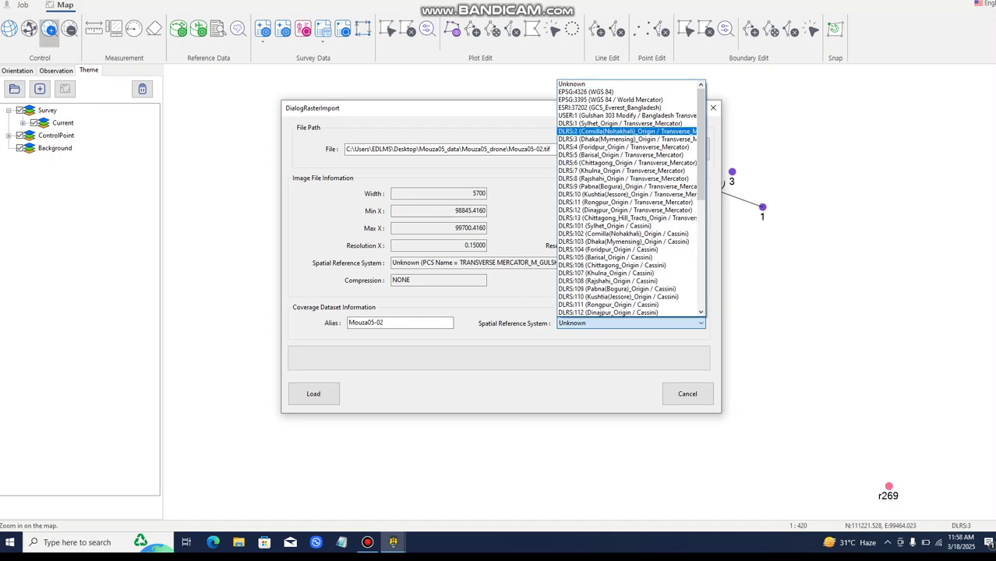
pyautogui.click(623, 131)
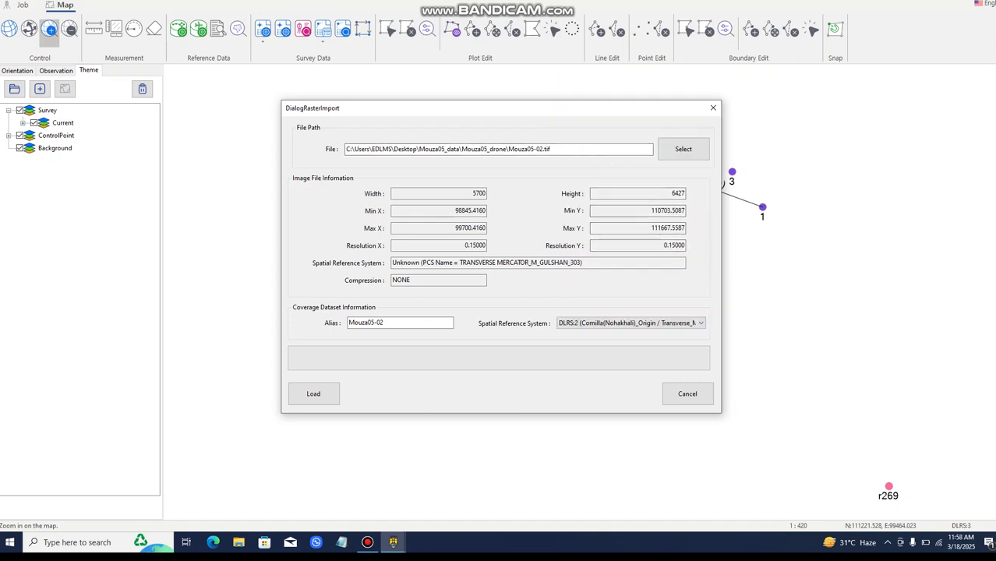
pyautogui.click(631, 322)
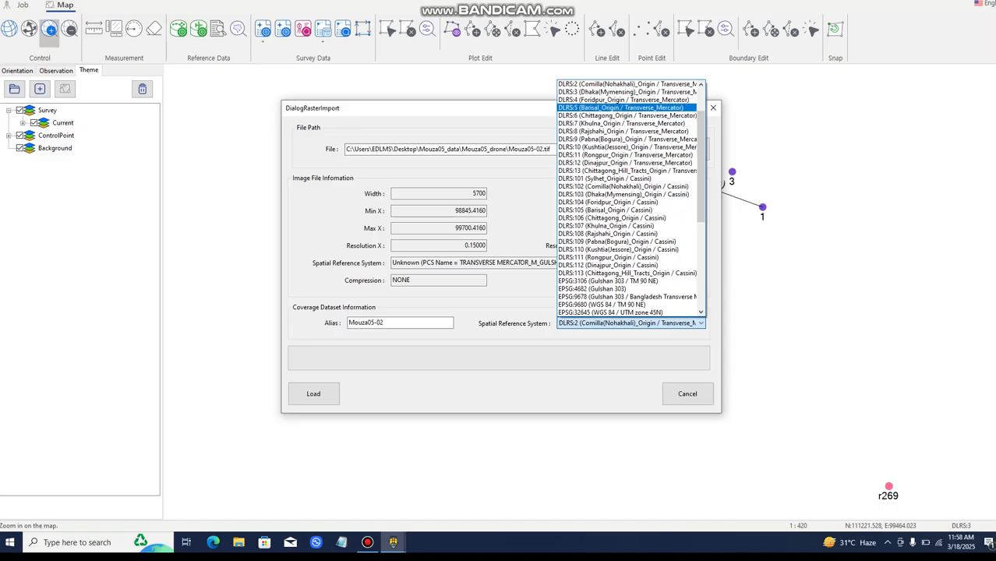
pyautogui.click(627, 91)
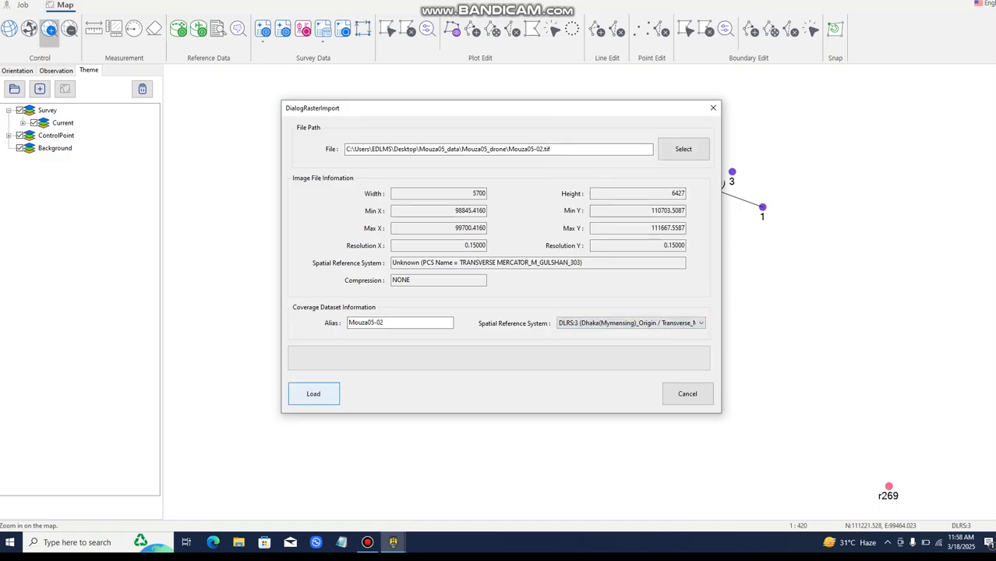
pyautogui.click(313, 393)
pyautogui.click(539, 301)
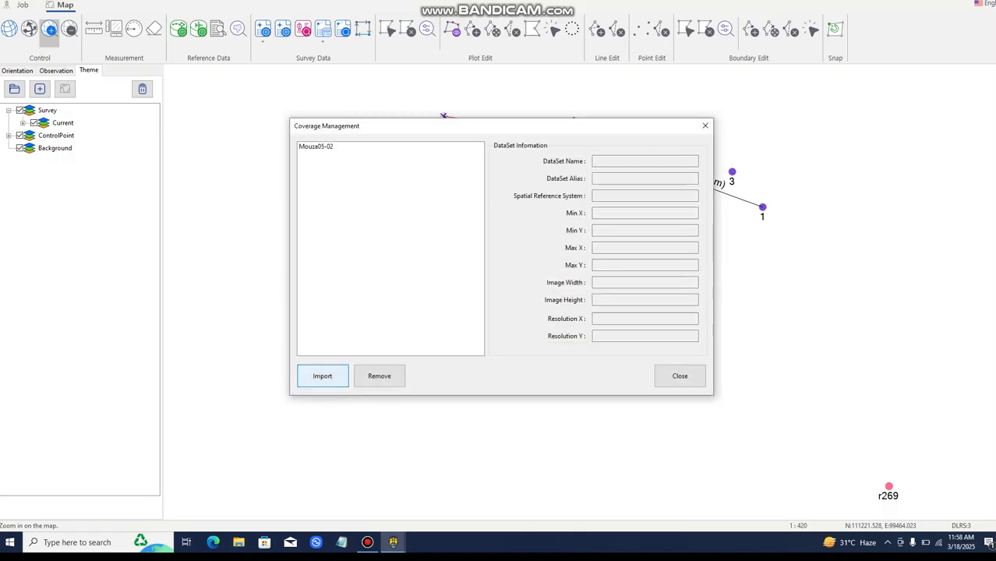
# Start another coverage import and select the GeoTIFF image Mouza05-03 from the Mouza05_drone folder
pyautogui.click(322, 376)
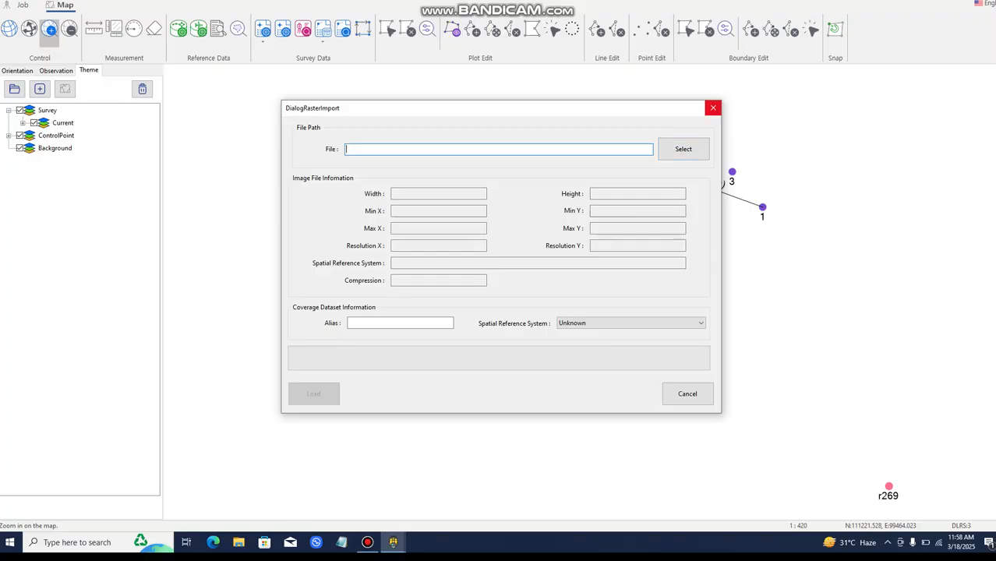
pyautogui.click(712, 107)
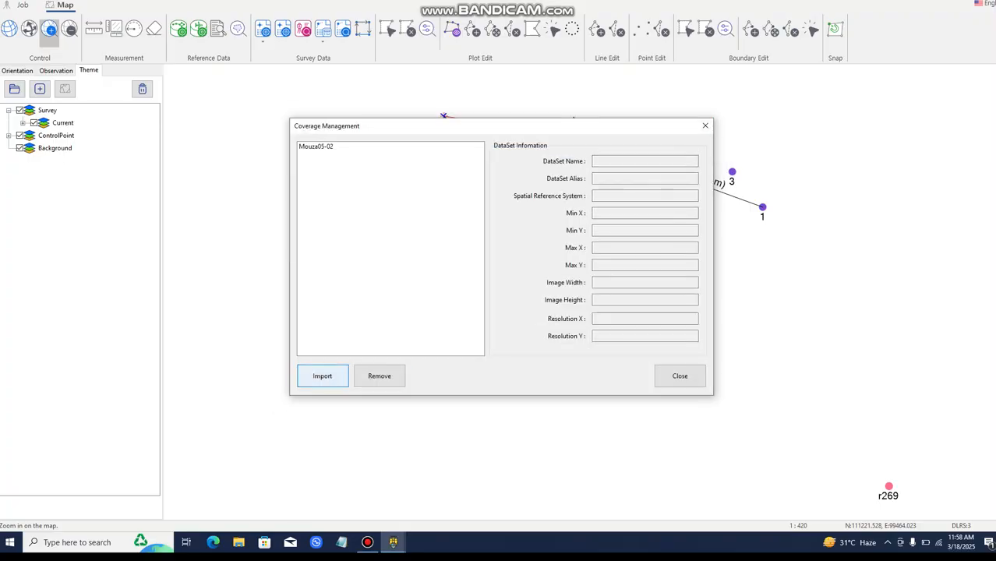
pyautogui.click(322, 376)
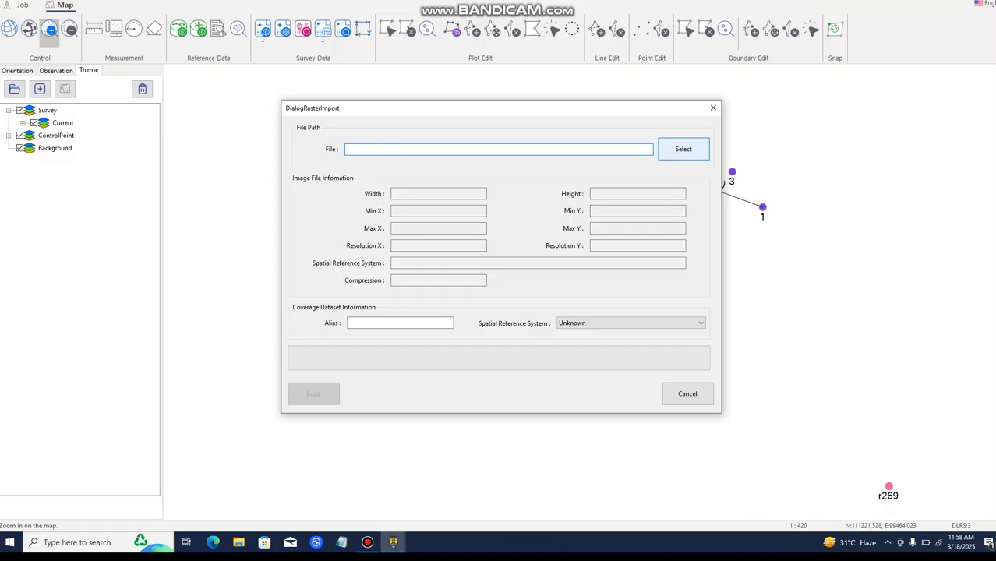
pyautogui.click(683, 149)
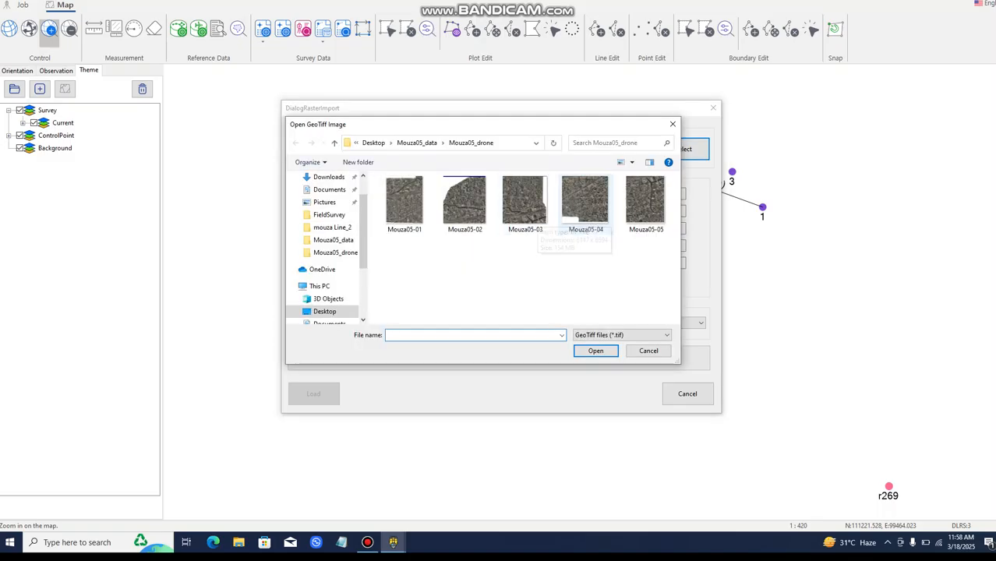
pyautogui.click(526, 204)
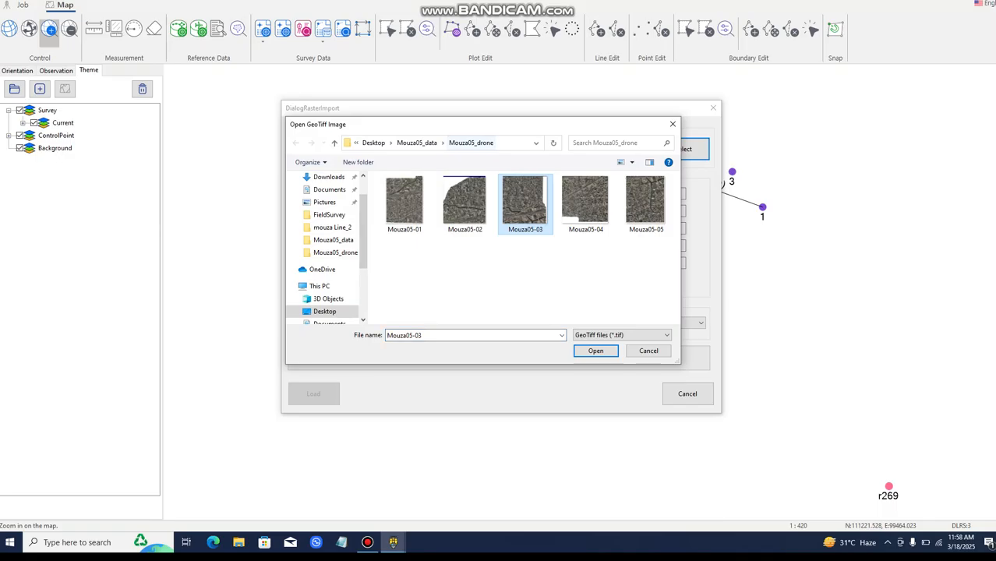
pyautogui.moveTo(465, 119); pyautogui.dragTo(612, 95)
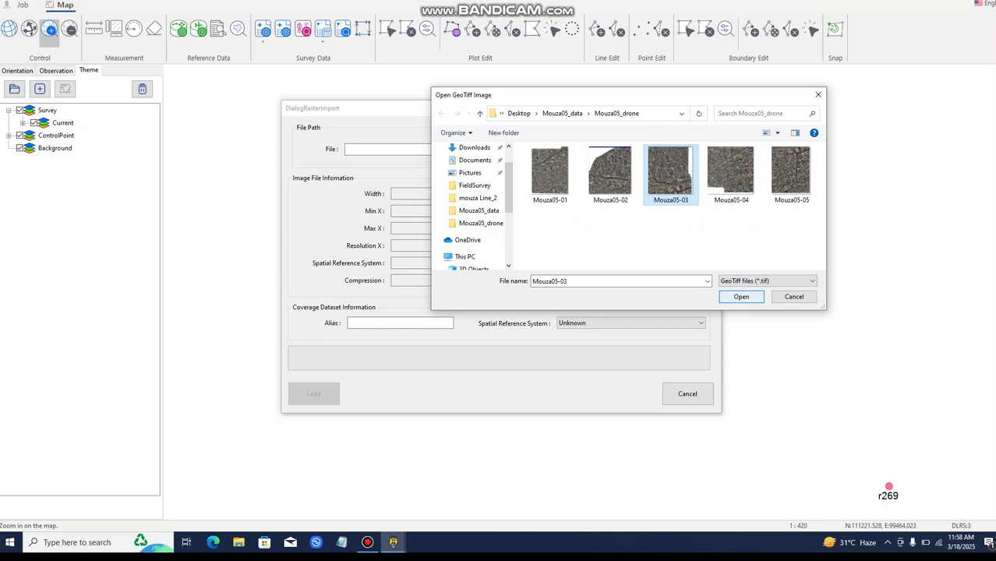
pyautogui.click(741, 296)
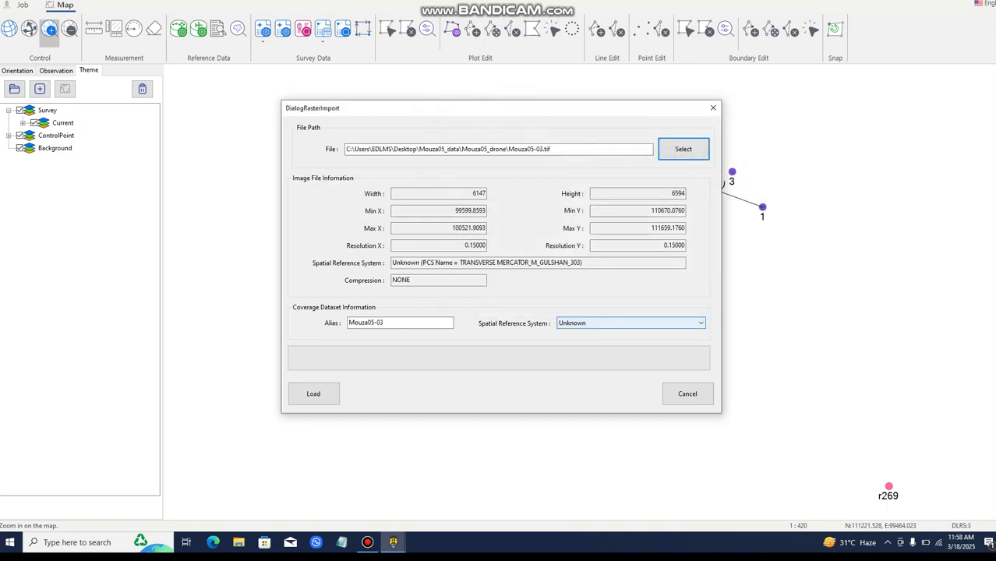
# Load Mouza05-03 with the DLRS:3 (Dhaka(Mymensing)_Origin) spatial reference system and close the coverage management
pyautogui.click(631, 322)
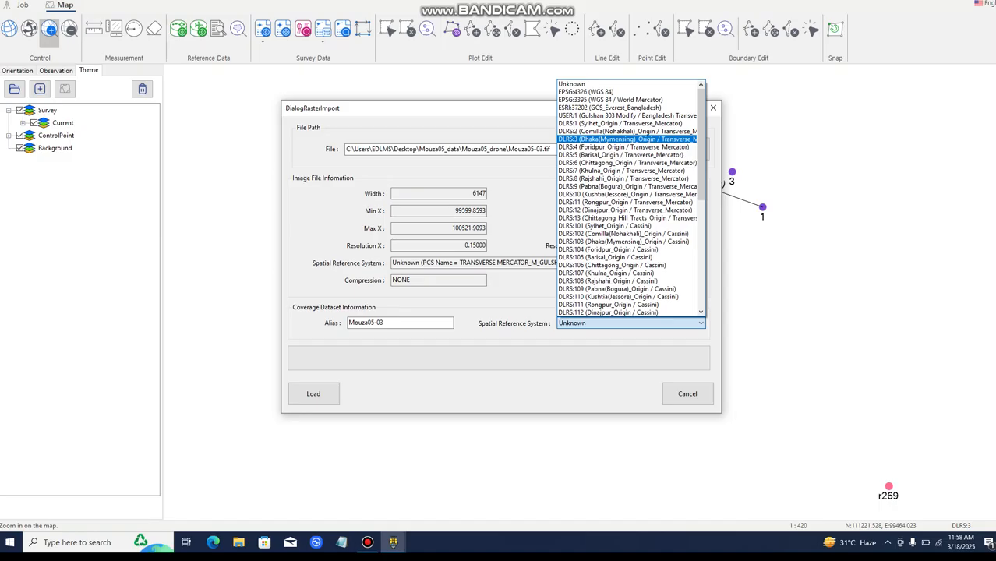
pyautogui.click(627, 140)
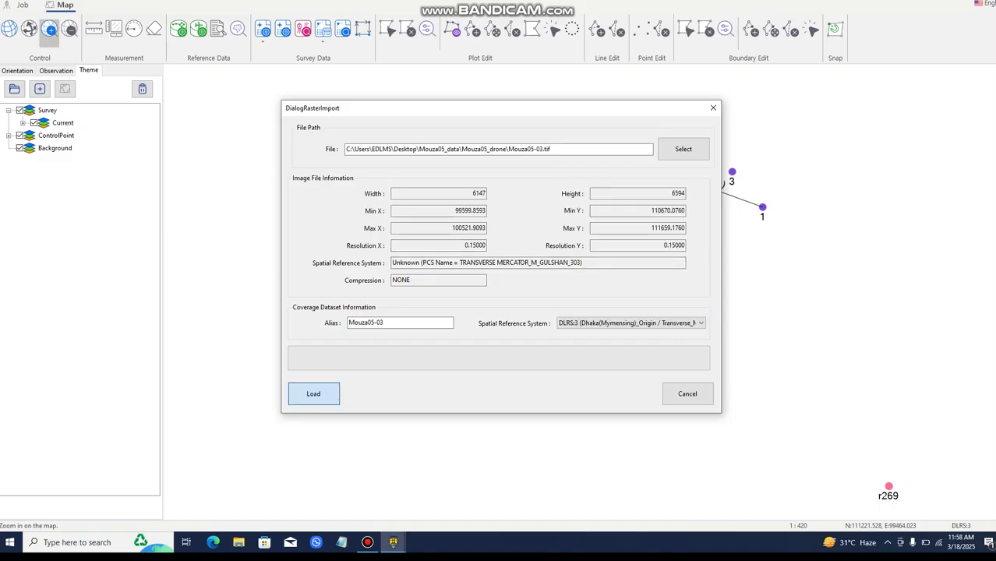
pyautogui.click(314, 394)
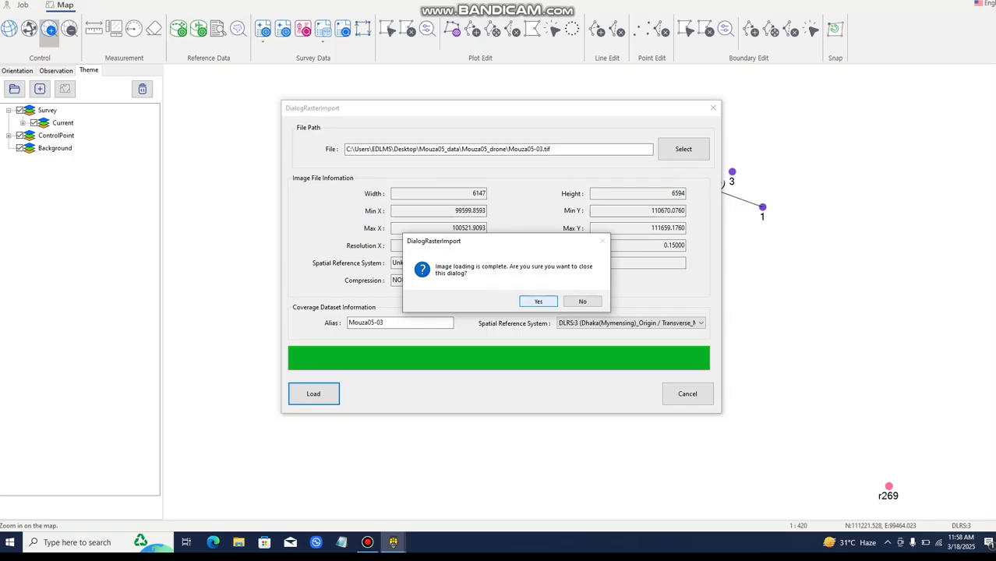
pyautogui.press('Return')
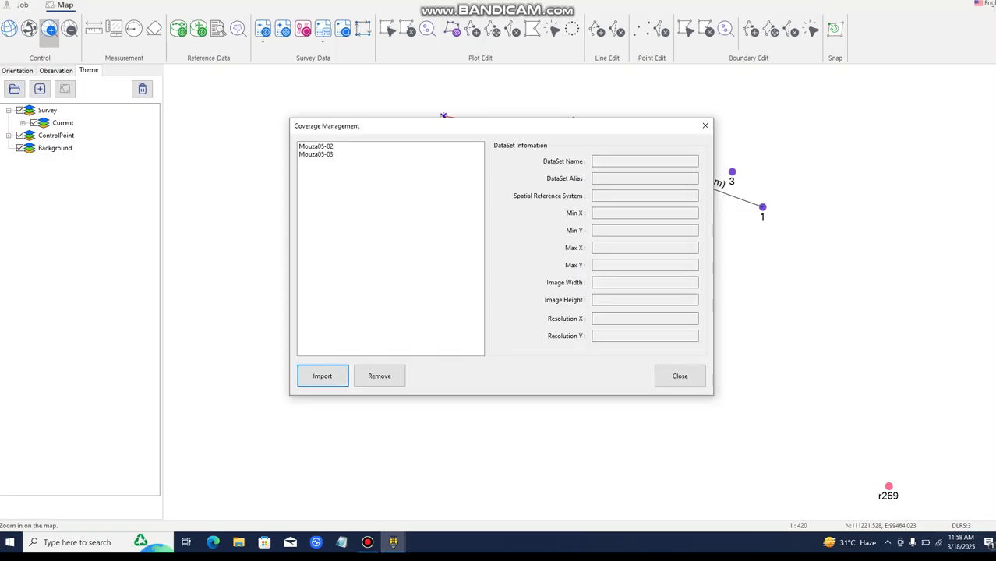
pyautogui.click(679, 376)
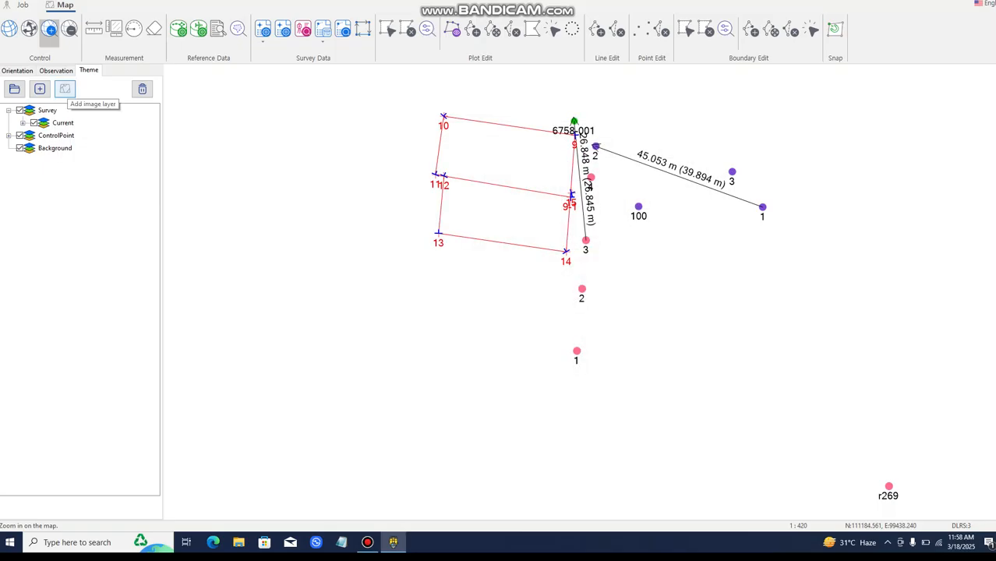
# Add the Mouza05-02 and Mouza05-03 coverages to the map as image layers
pyautogui.click(65, 88)
pyautogui.click(326, 185)
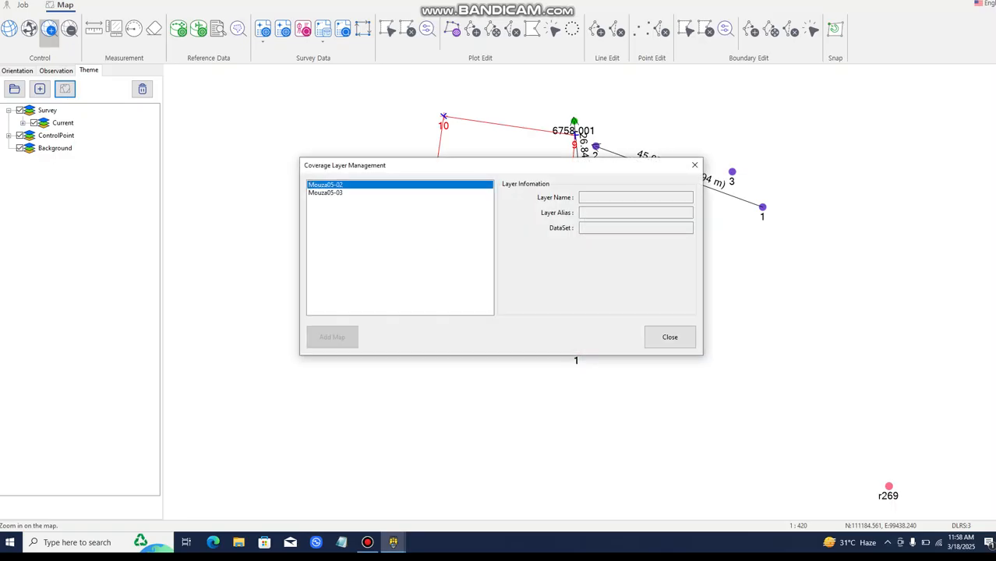
pyautogui.click(332, 337)
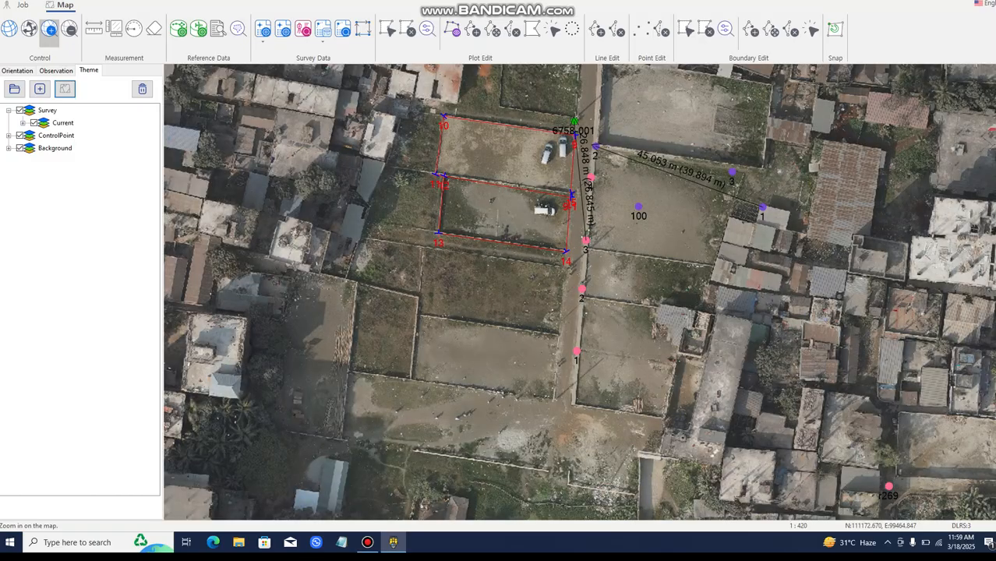
pyautogui.click(65, 88)
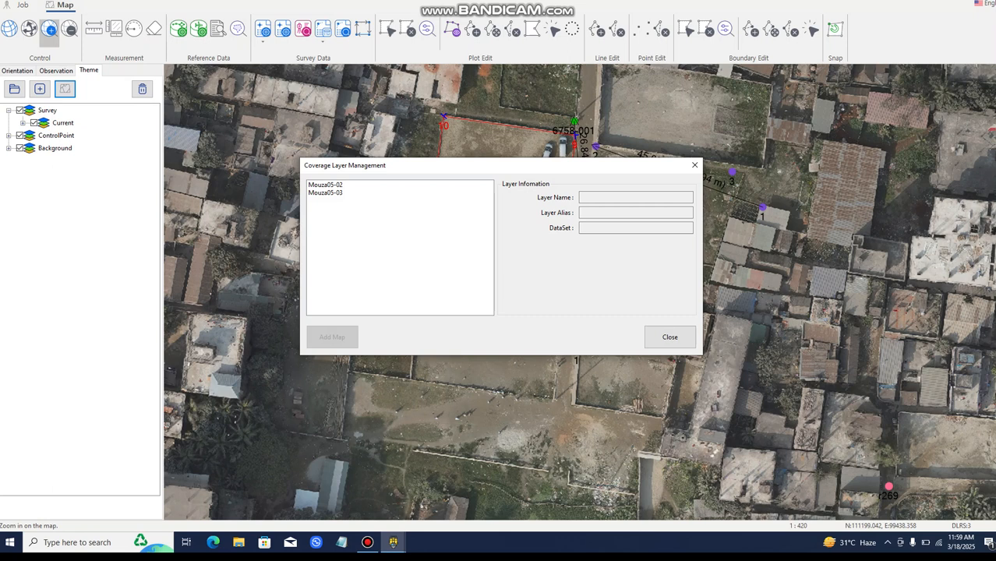
pyautogui.click(325, 193)
pyautogui.click(332, 337)
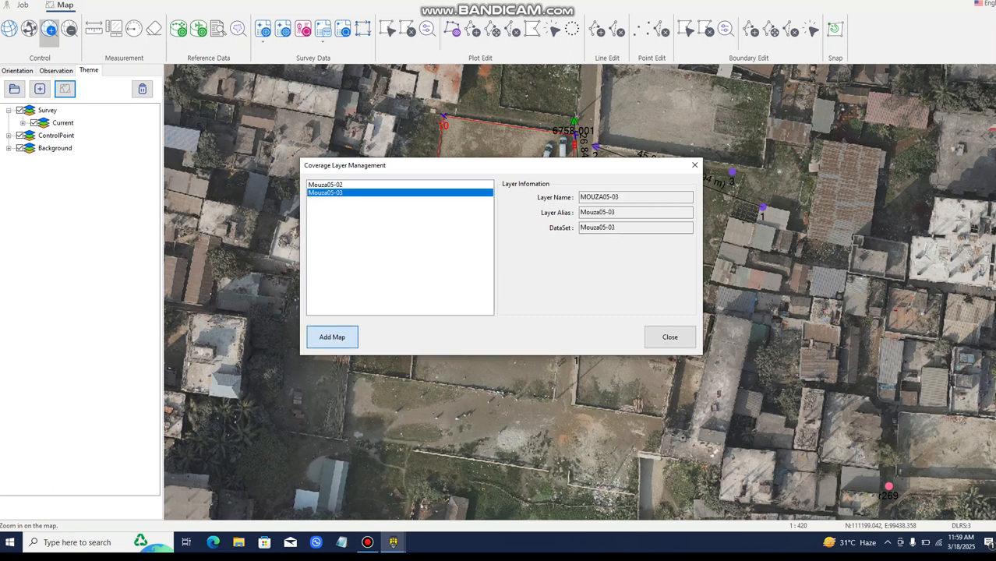